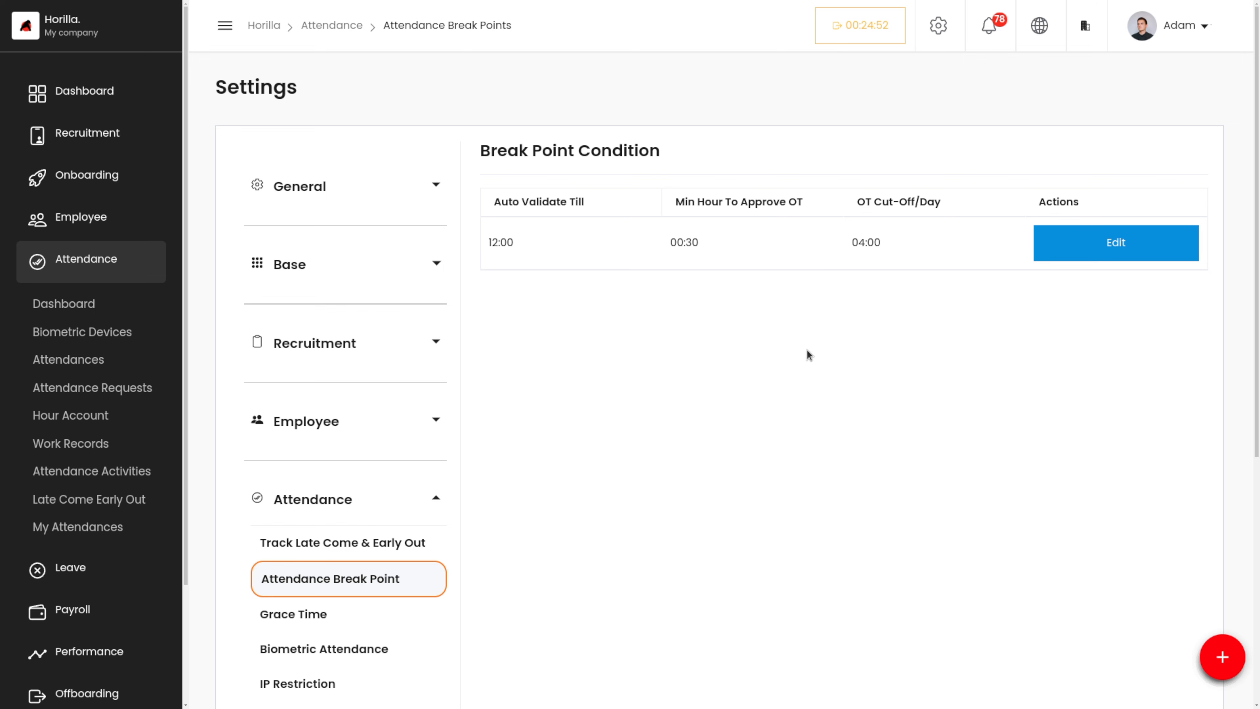
Open the edit form of the attendance break point condition to view its fields, and close it without saving.
left_click(1093, 249)
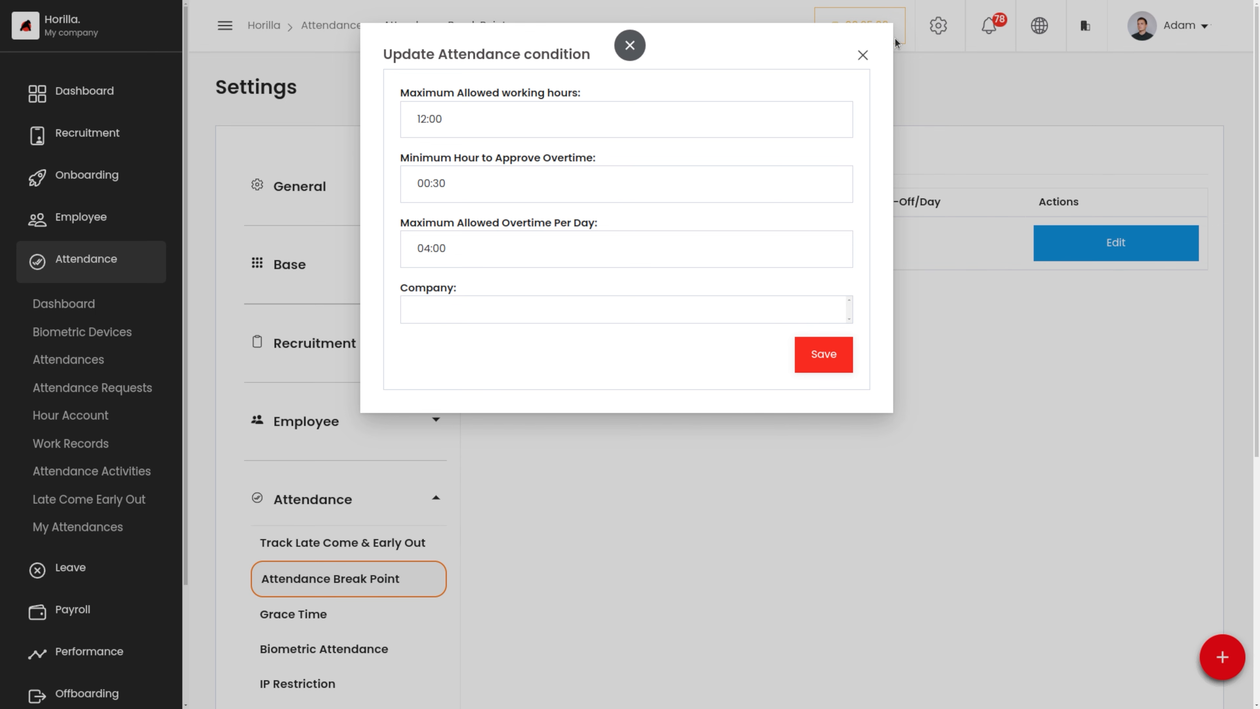
left_click(862, 55)
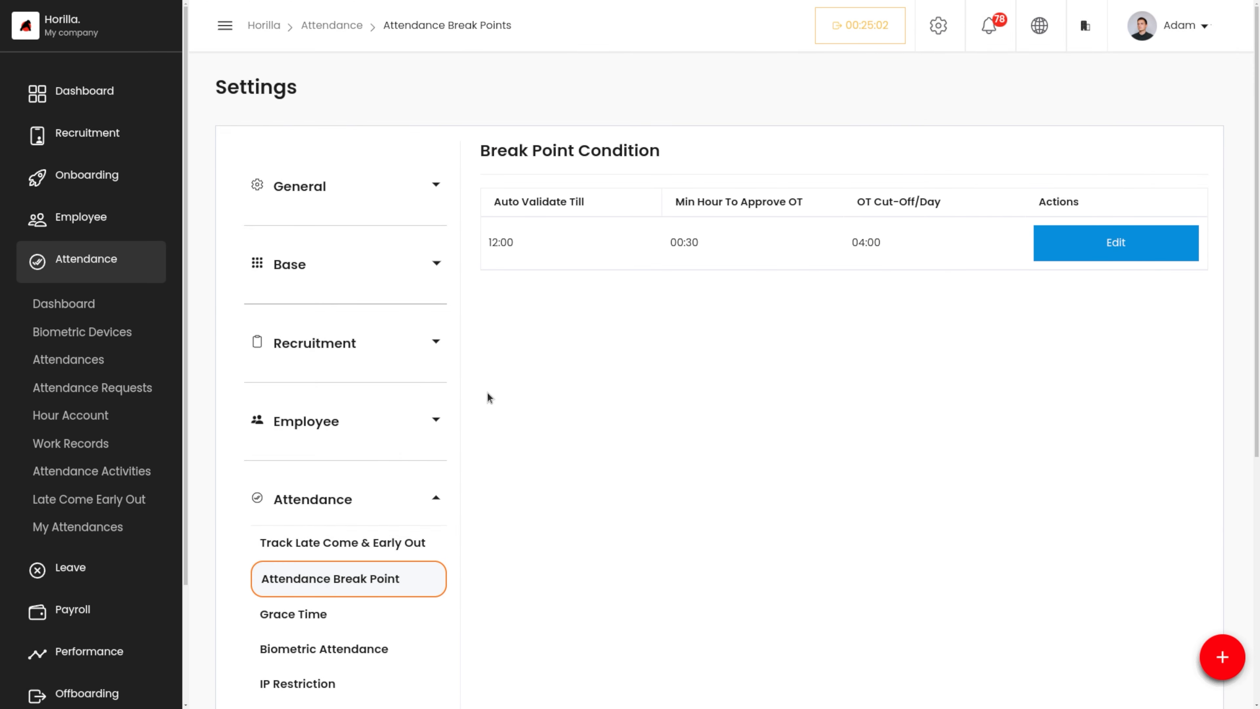
Create a default grace time with an allowed time of 00:15:00 in the attendance grace time settings.
left_click(304, 616)
scroll(305, 623, "down", 5)
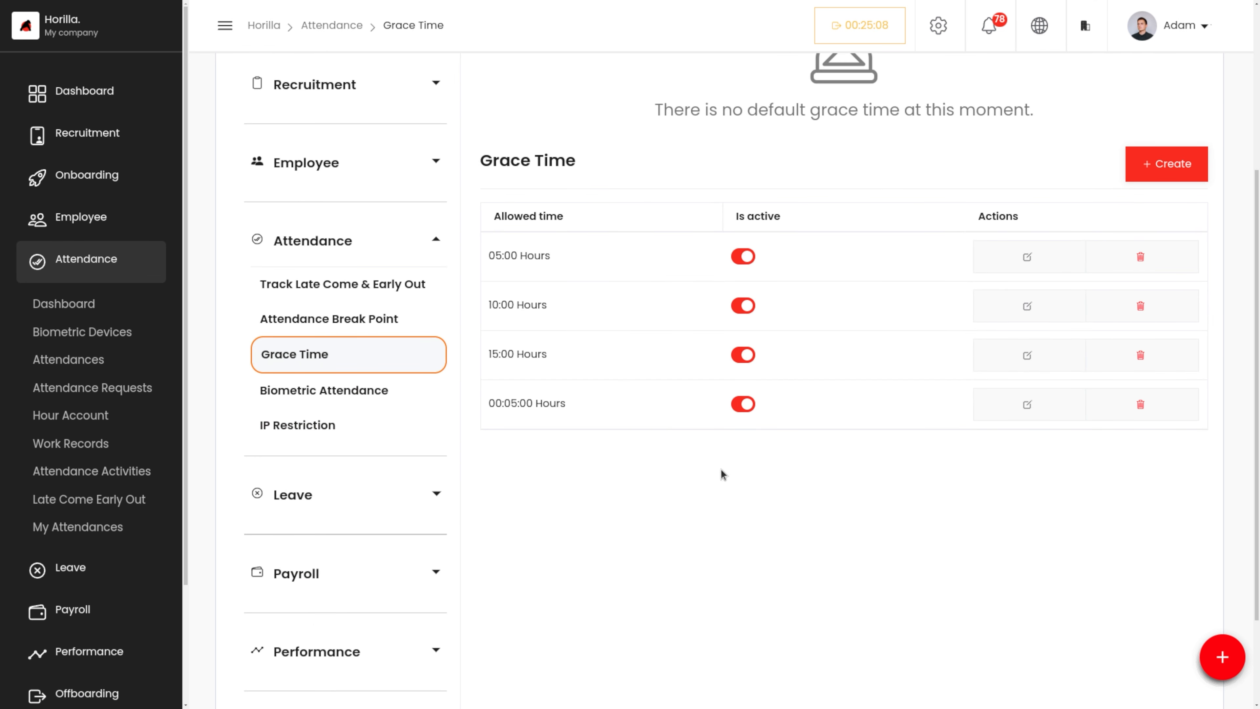
scroll(721, 469, "up", 1)
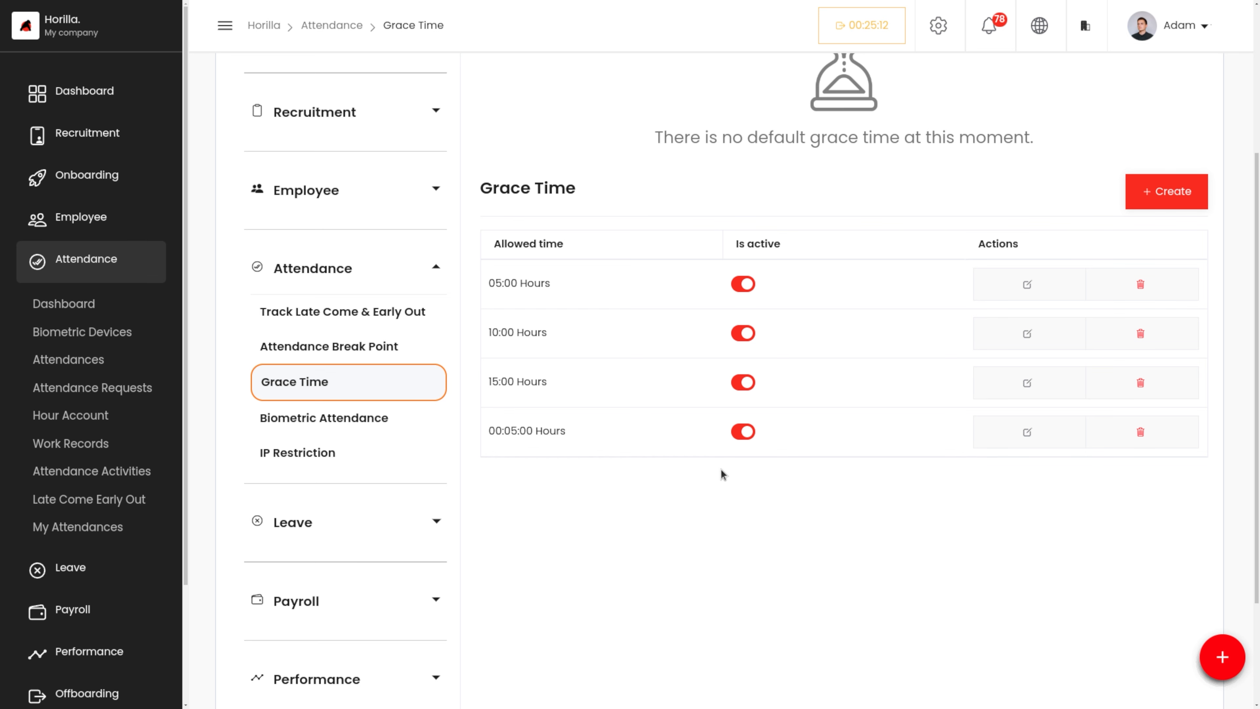
scroll(720, 469, "up", 3)
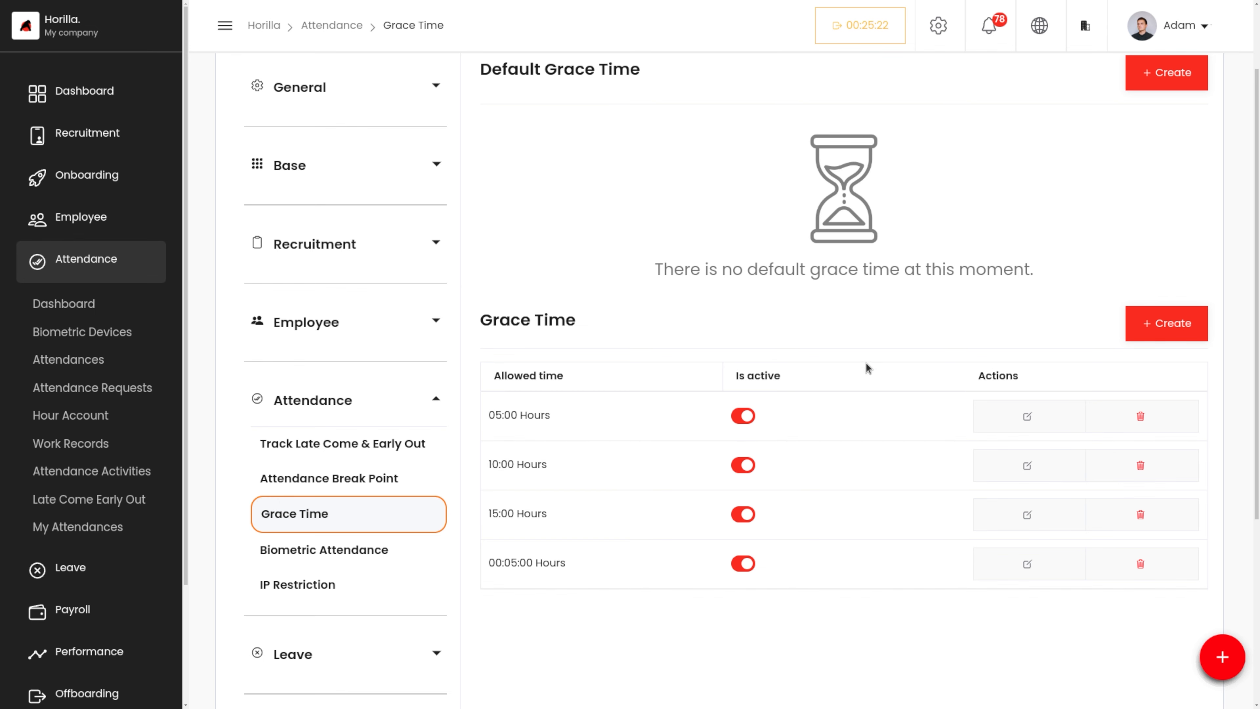
scroll(794, 357, "up", 2)
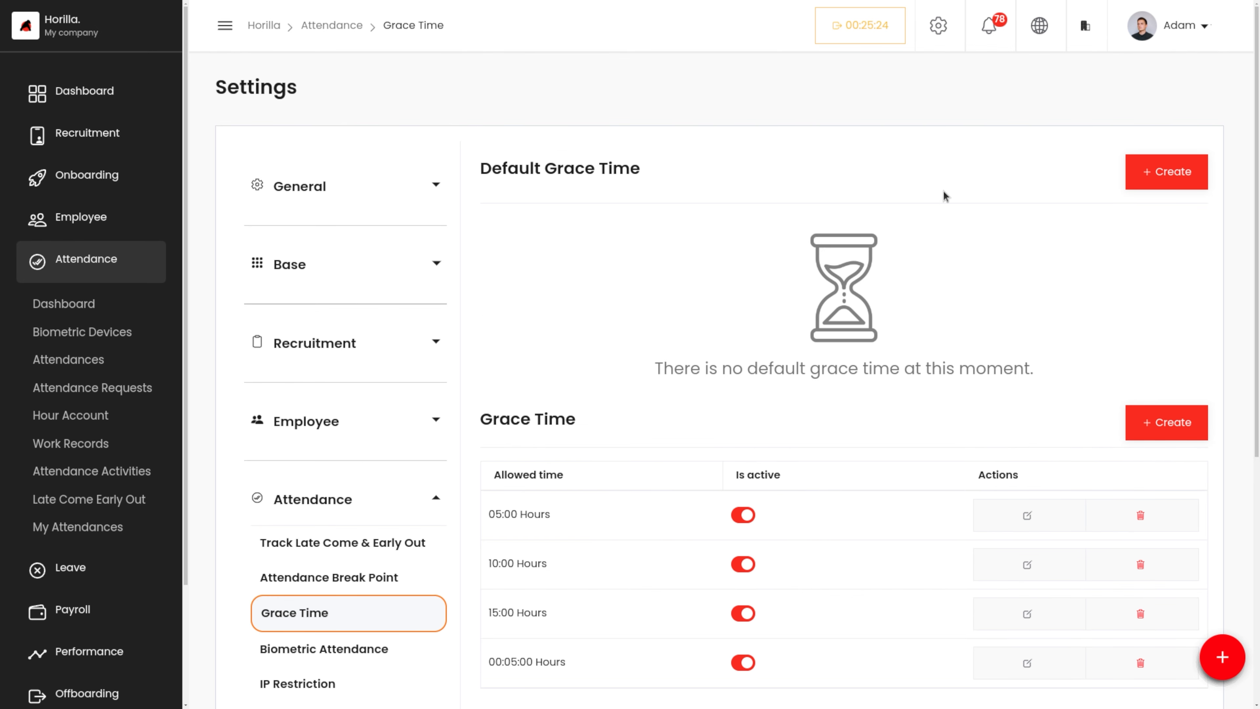
left_click(1147, 173)
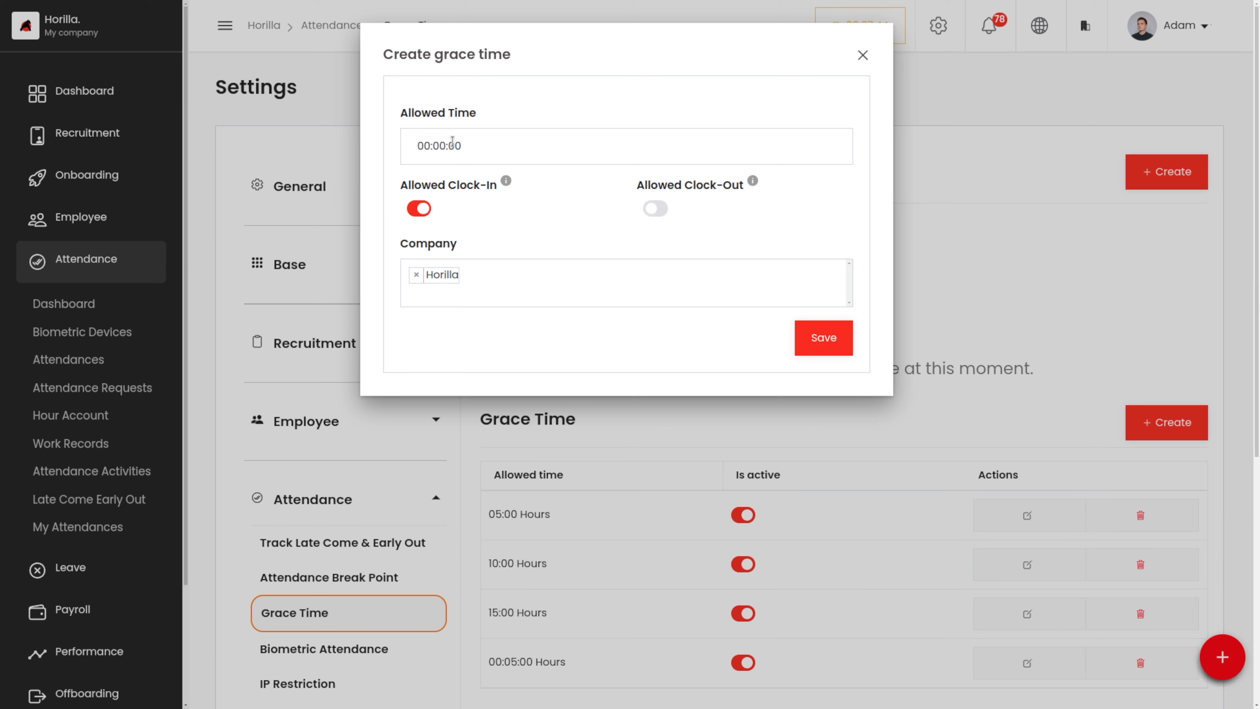
left_click(443, 146)
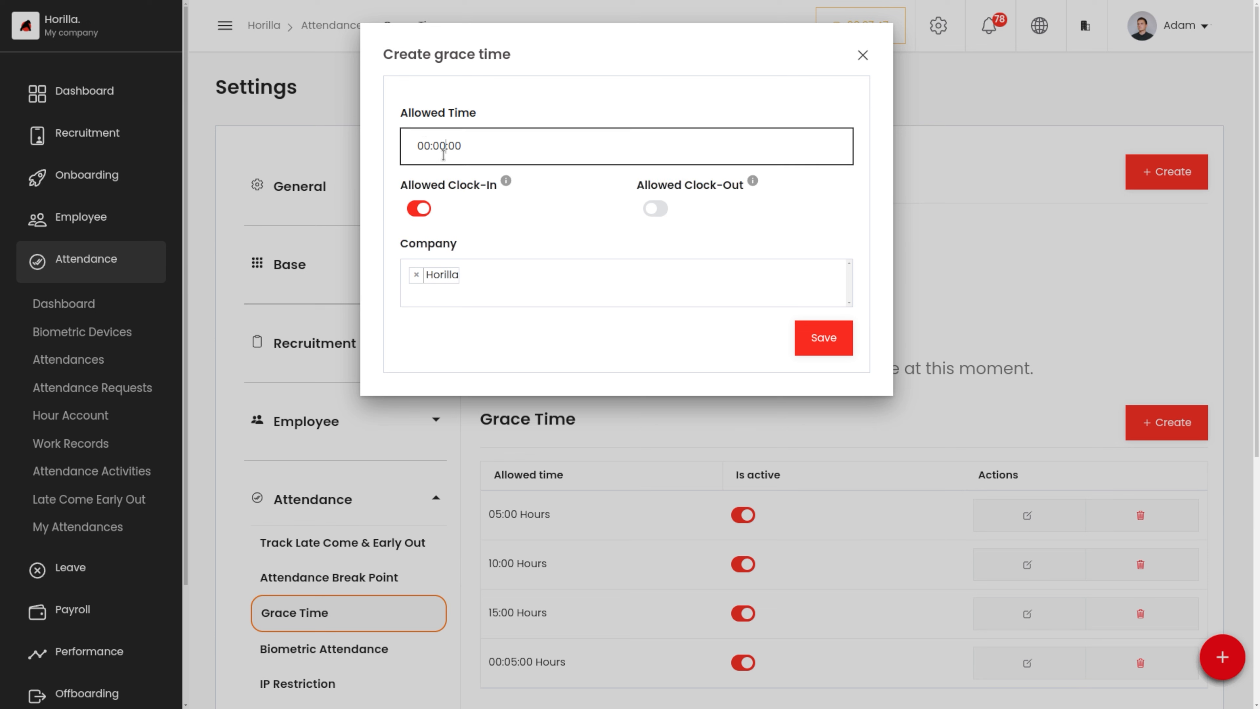
key("BackSpace")
key("BackSpace")
type("15")
left_click(578, 213)
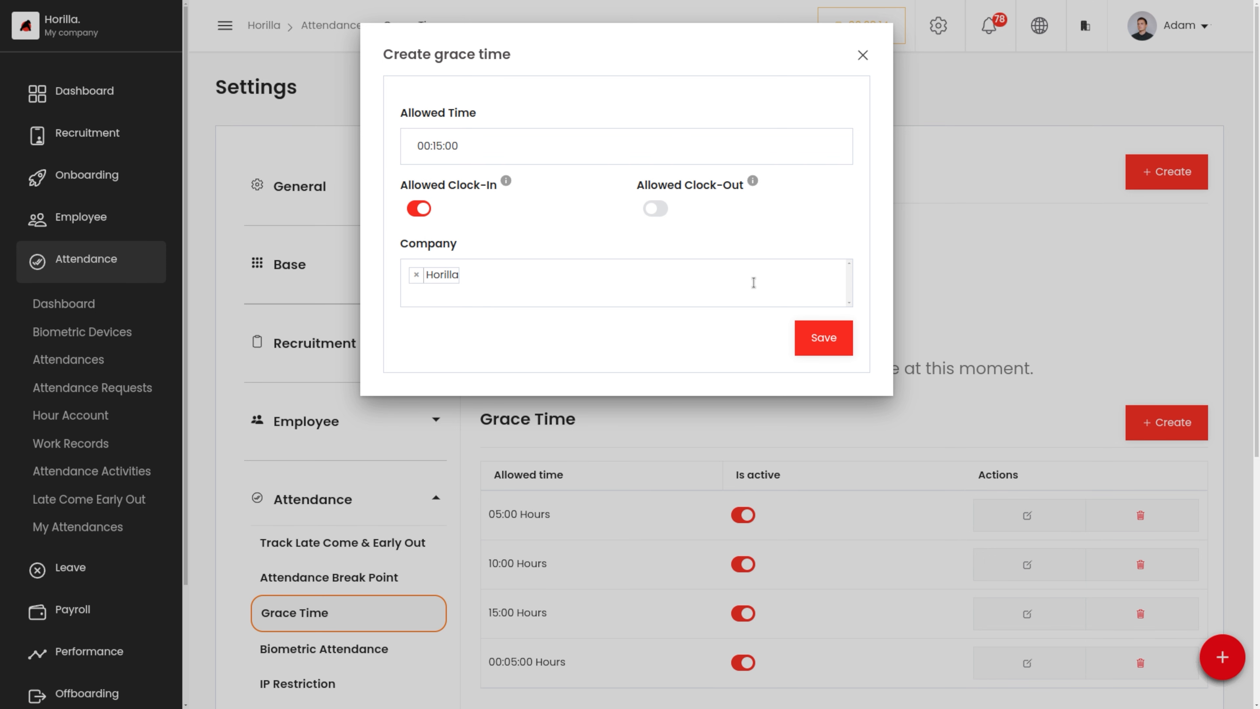
left_click(840, 338)
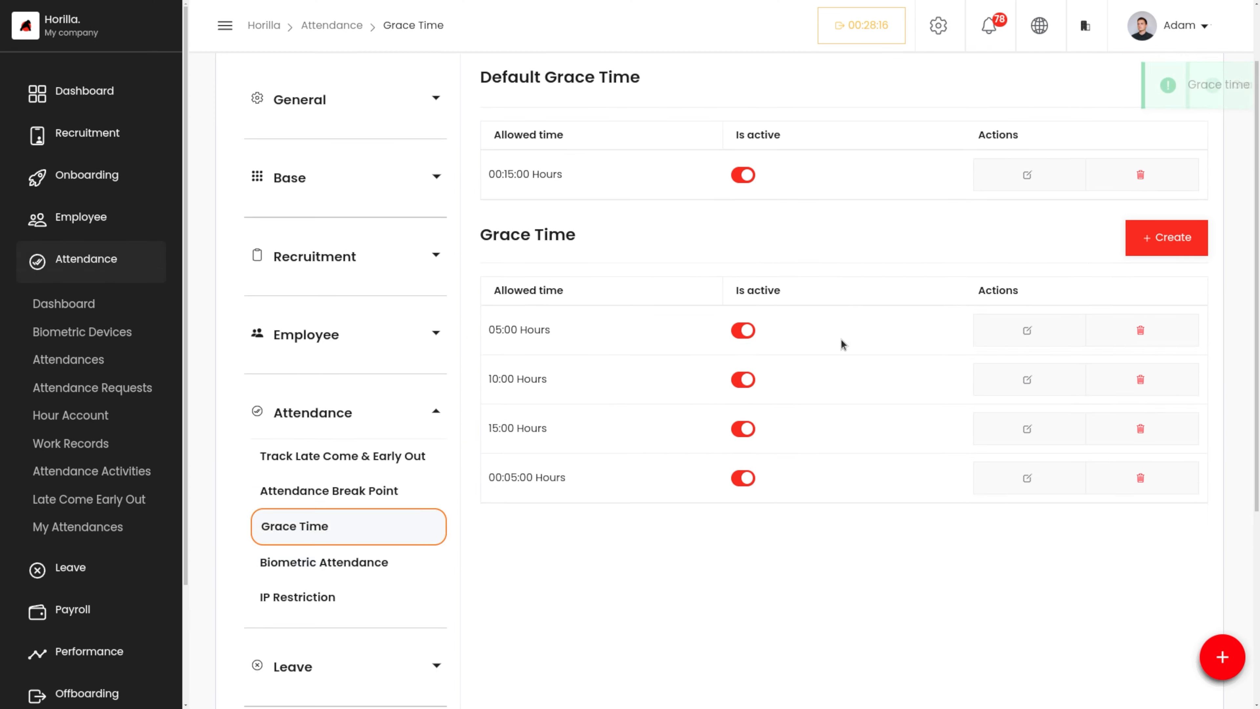
Review the grace time lists, view the edit form of the 05:00 Hours entry, and close it without saving.
scroll(698, 316, "down", 3)
scroll(698, 317, "up", 5)
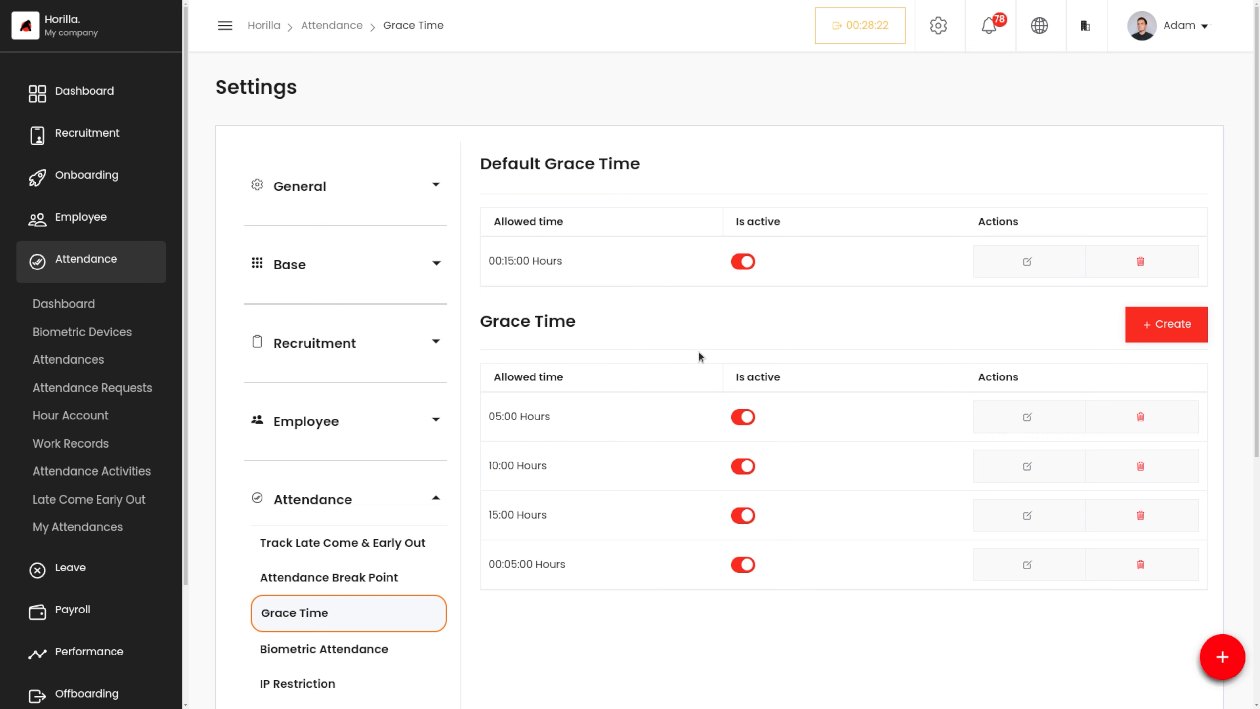
scroll(965, 425, "down", 2)
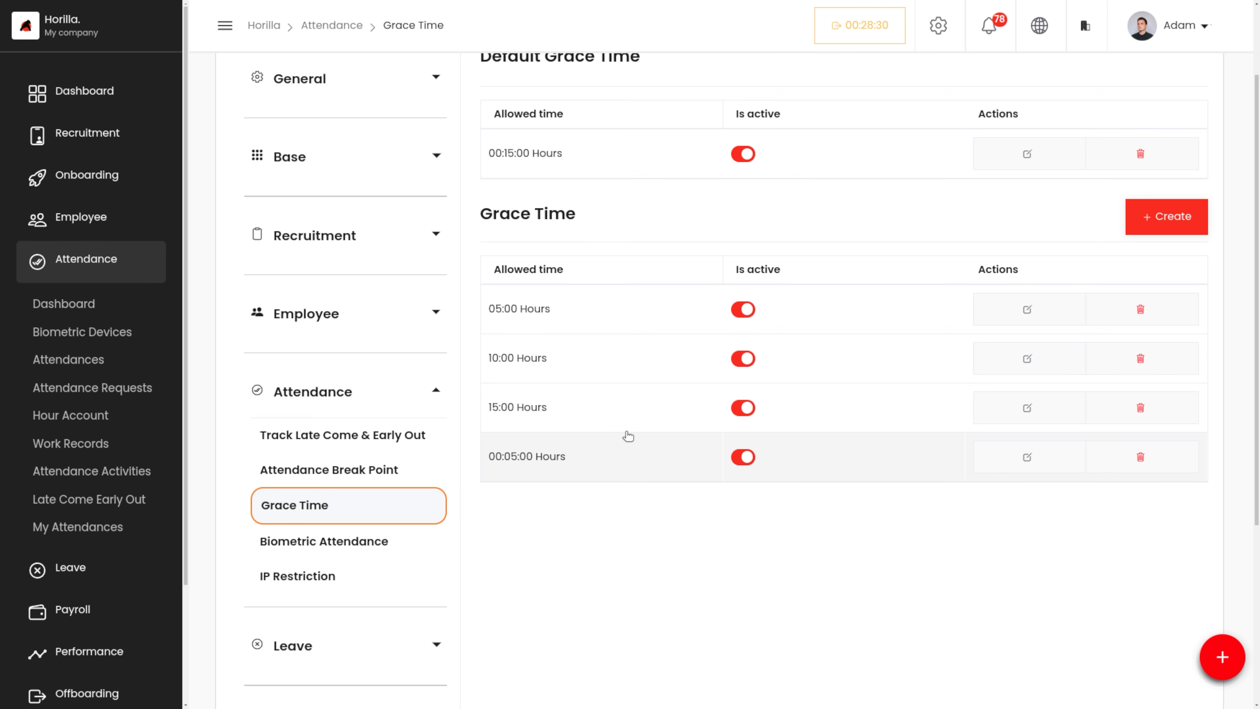
left_click(749, 309)
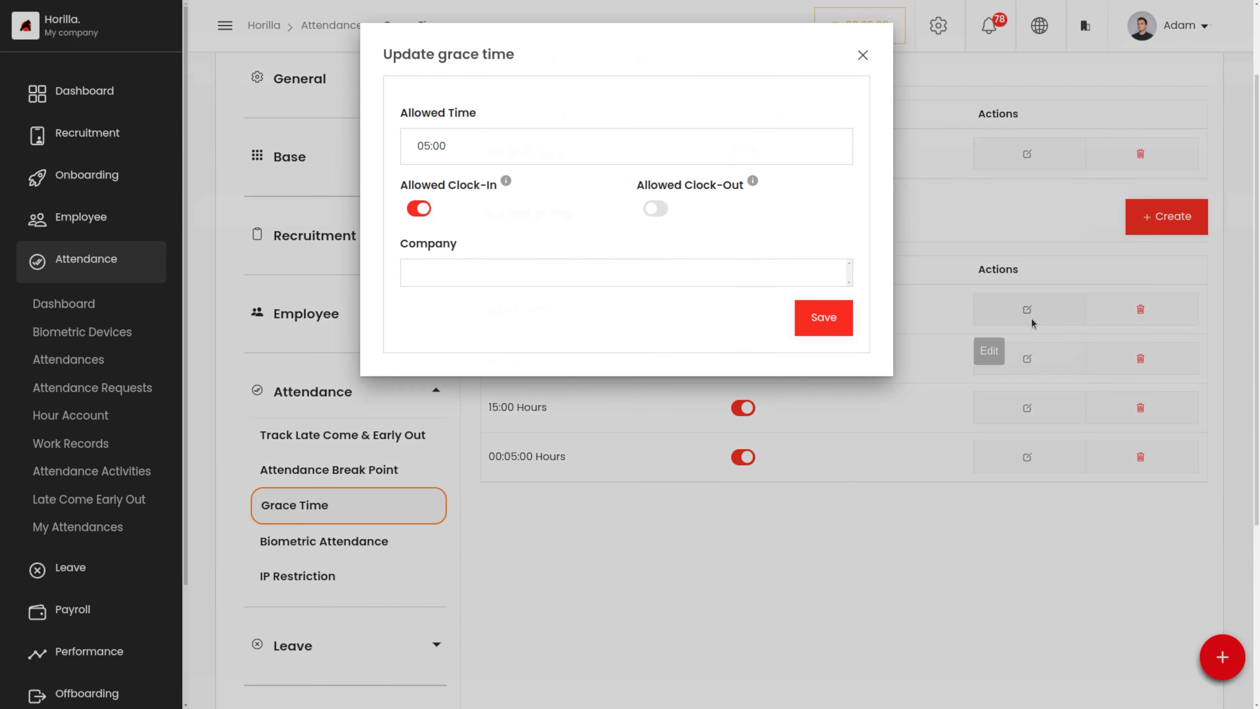
left_click(1029, 316)
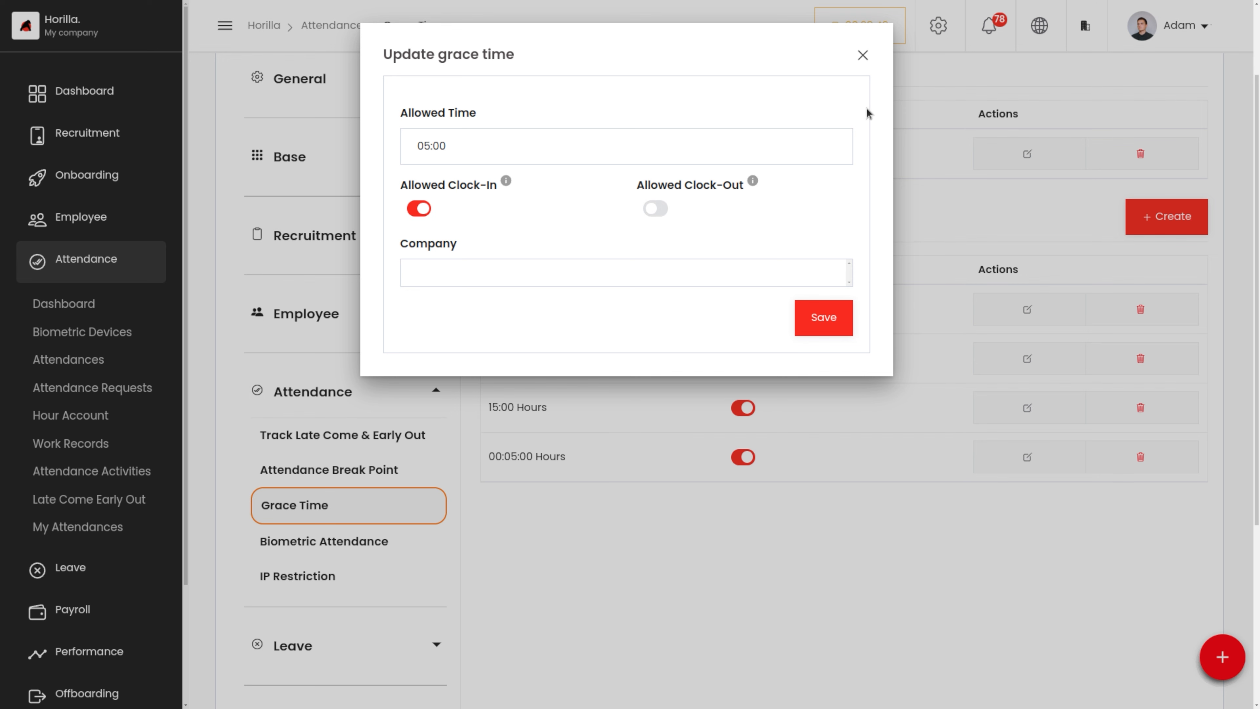
left_click(863, 54)
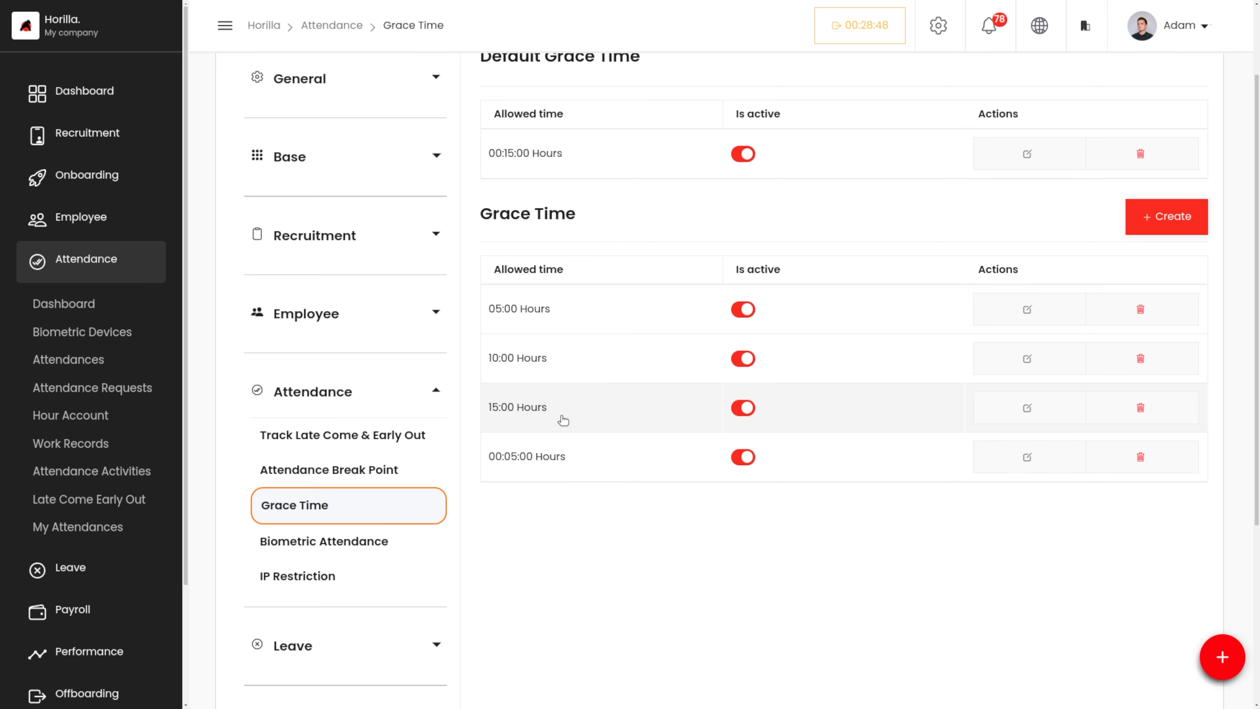
Examine the grace time choices in the form for creating an employee shift, and close it without saving.
left_click(400, 316)
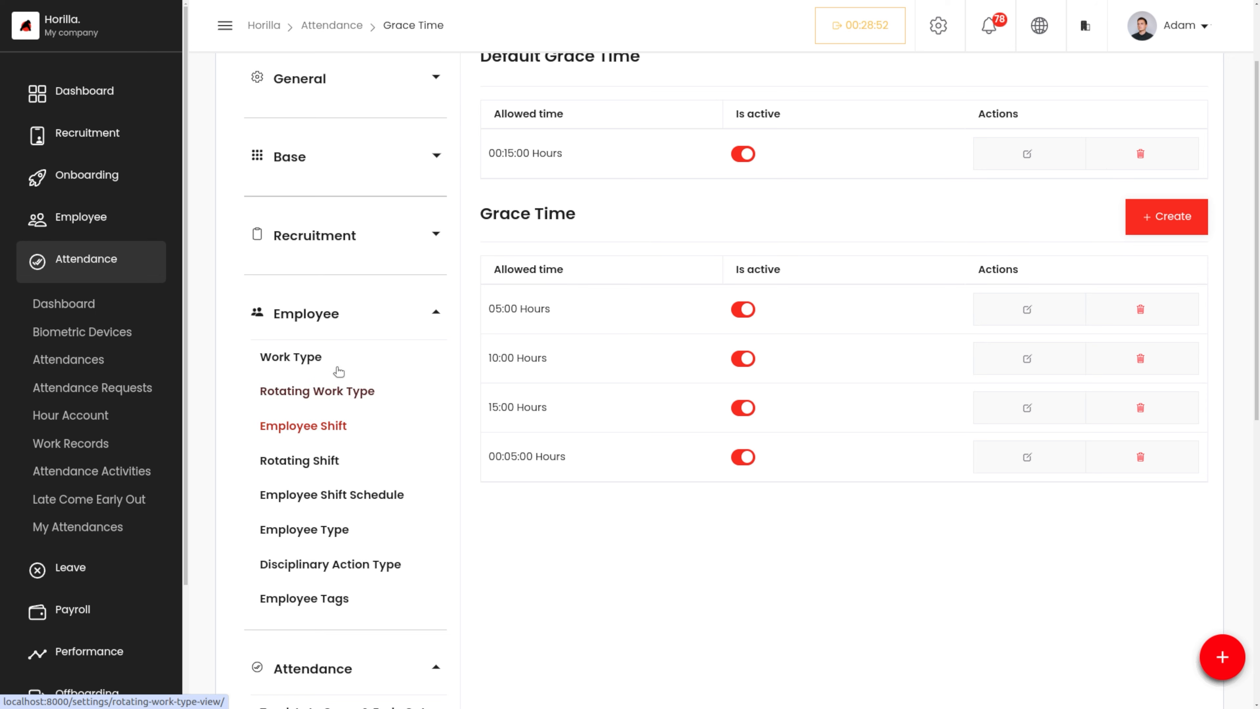
left_click(303, 425)
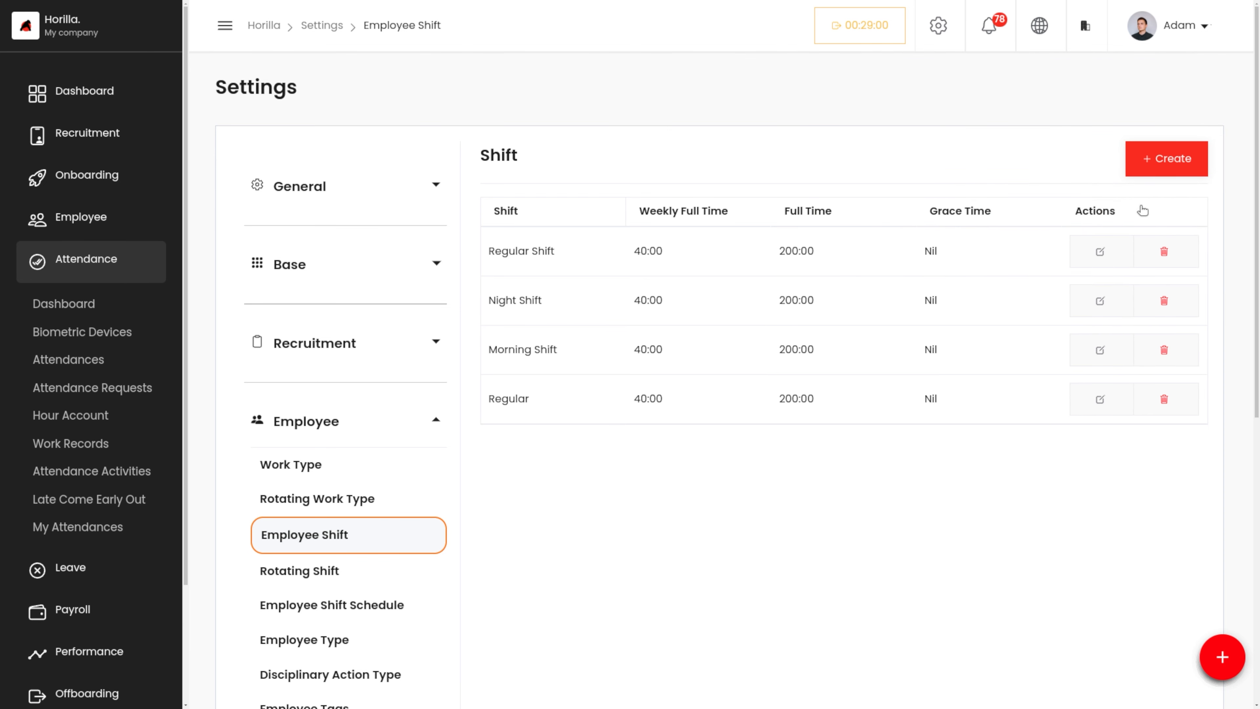
left_click(1142, 169)
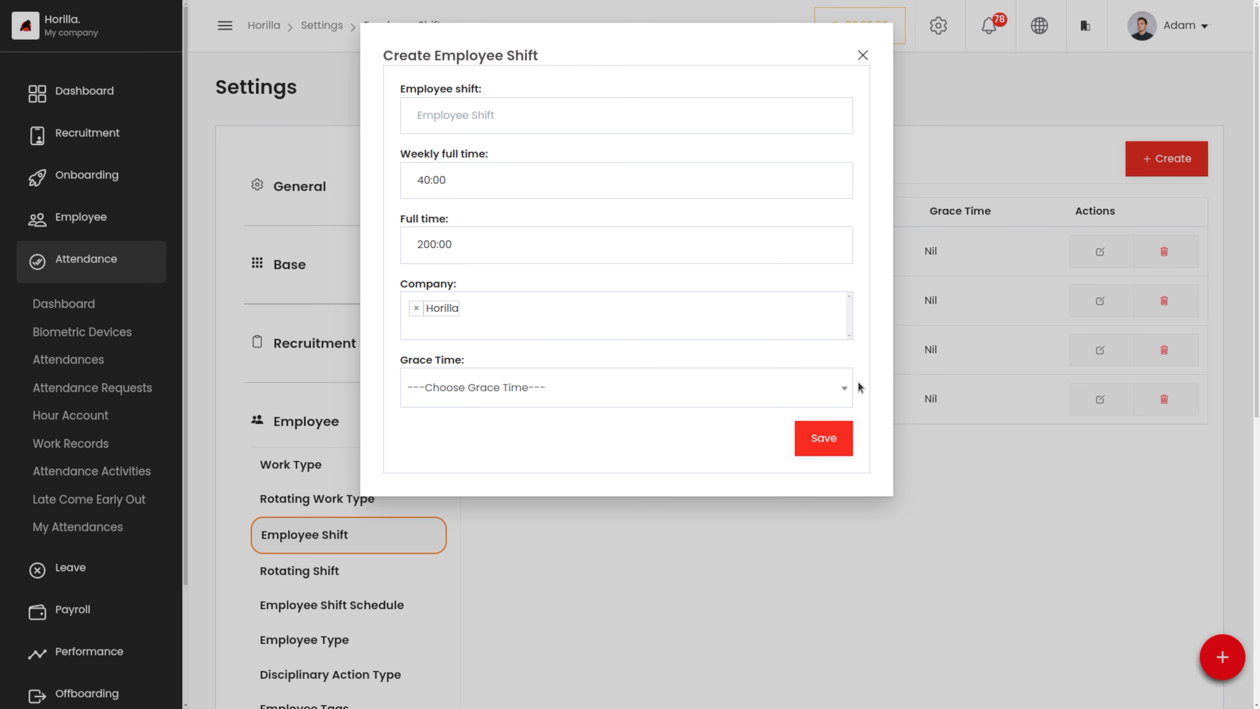
left_click(845, 388)
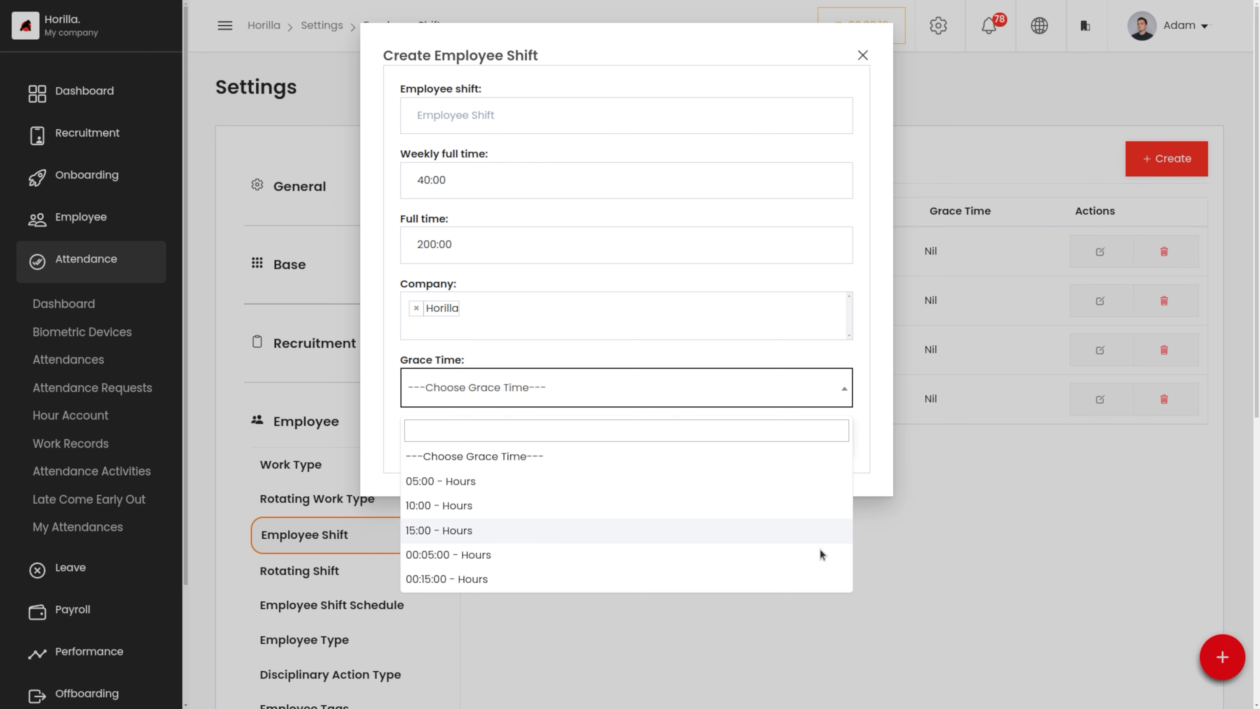
left_click(915, 590)
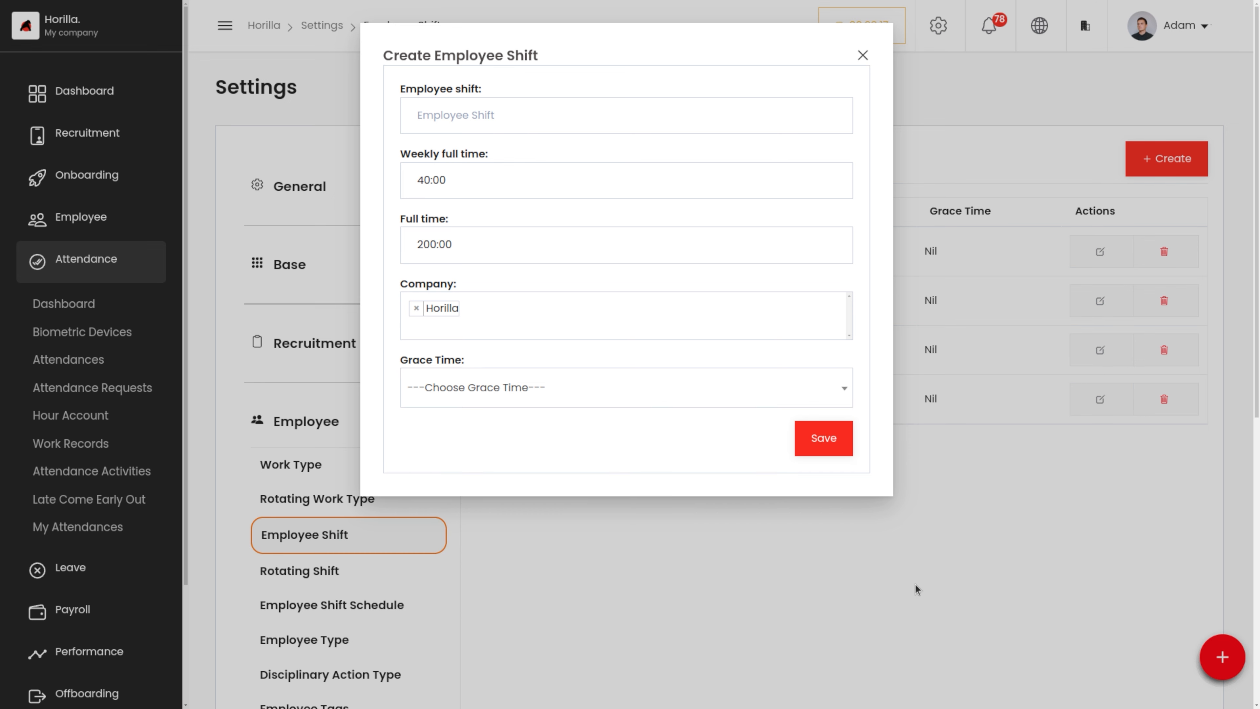
left_click(862, 55)
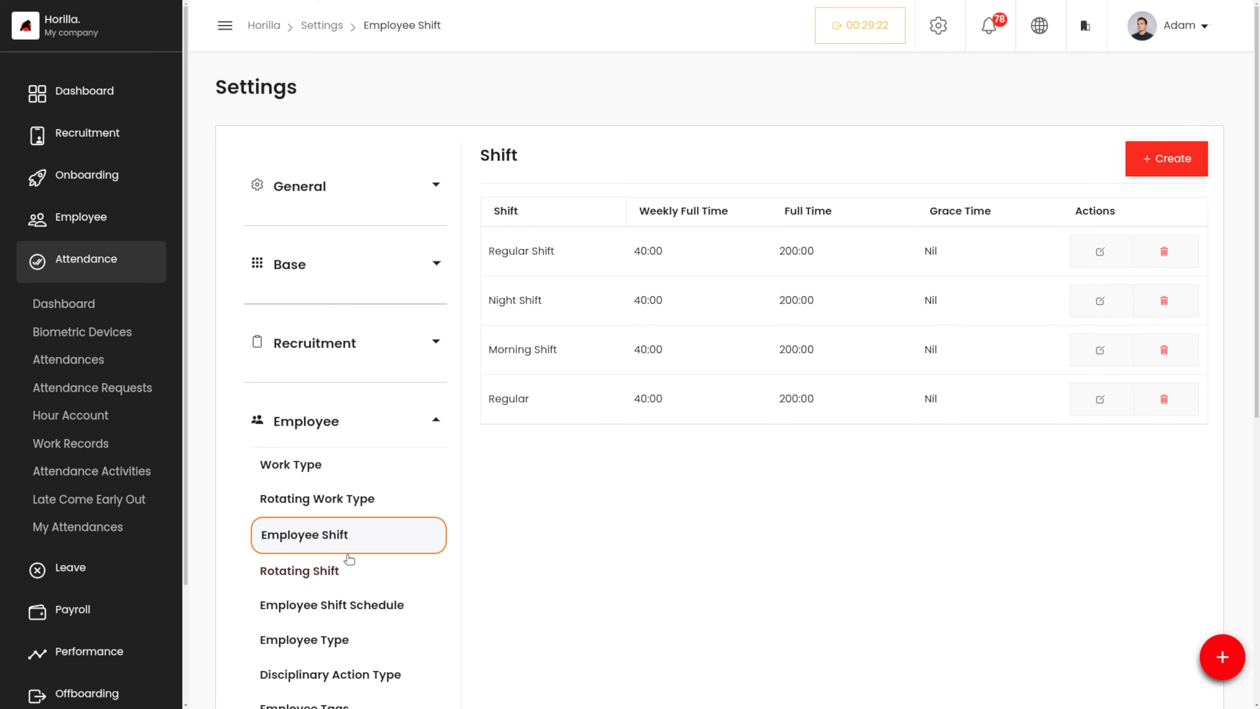
View the biometric attendance setting and the Biometric Devices page of the attendance module.
scroll(335, 503, "down", 5)
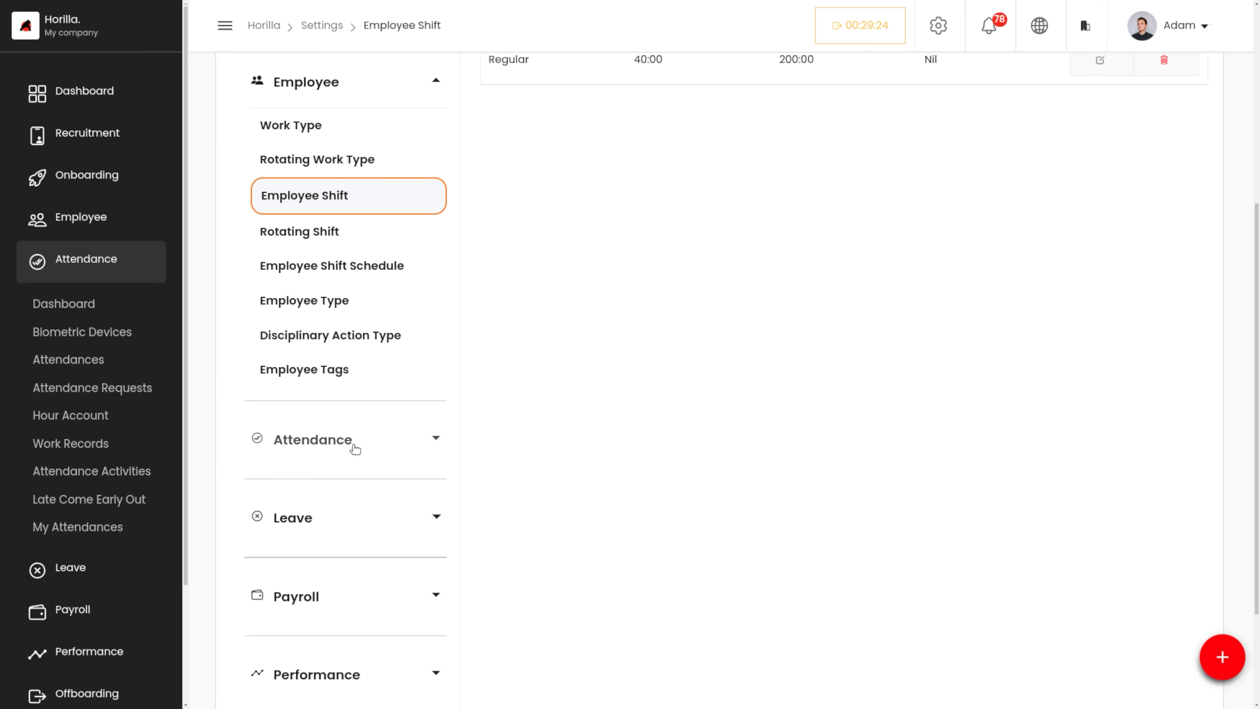
left_click(354, 448)
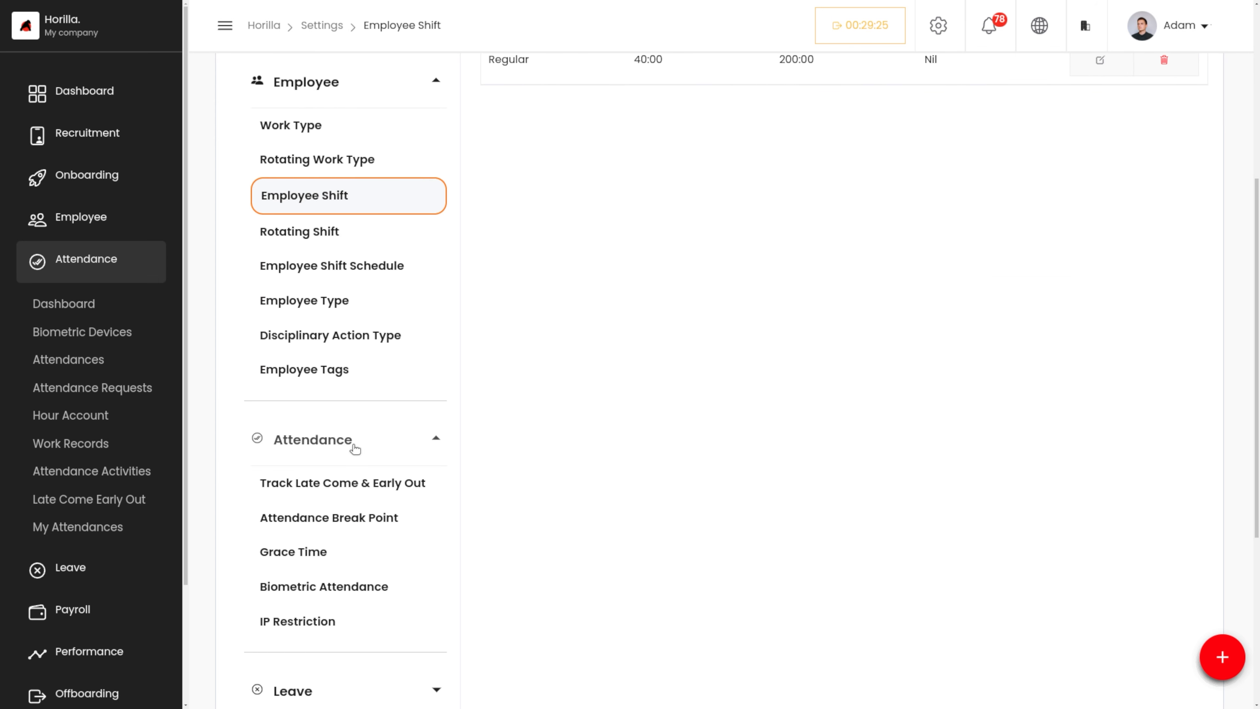
left_click(307, 585)
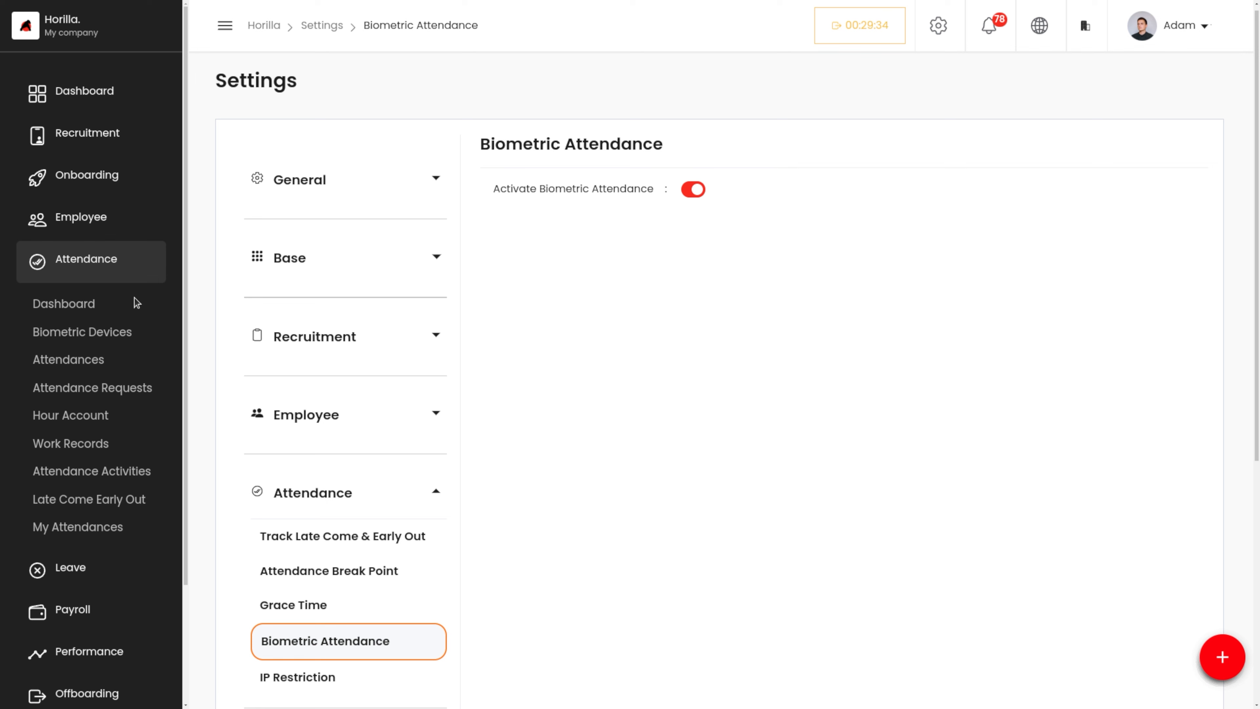
left_click(86, 337)
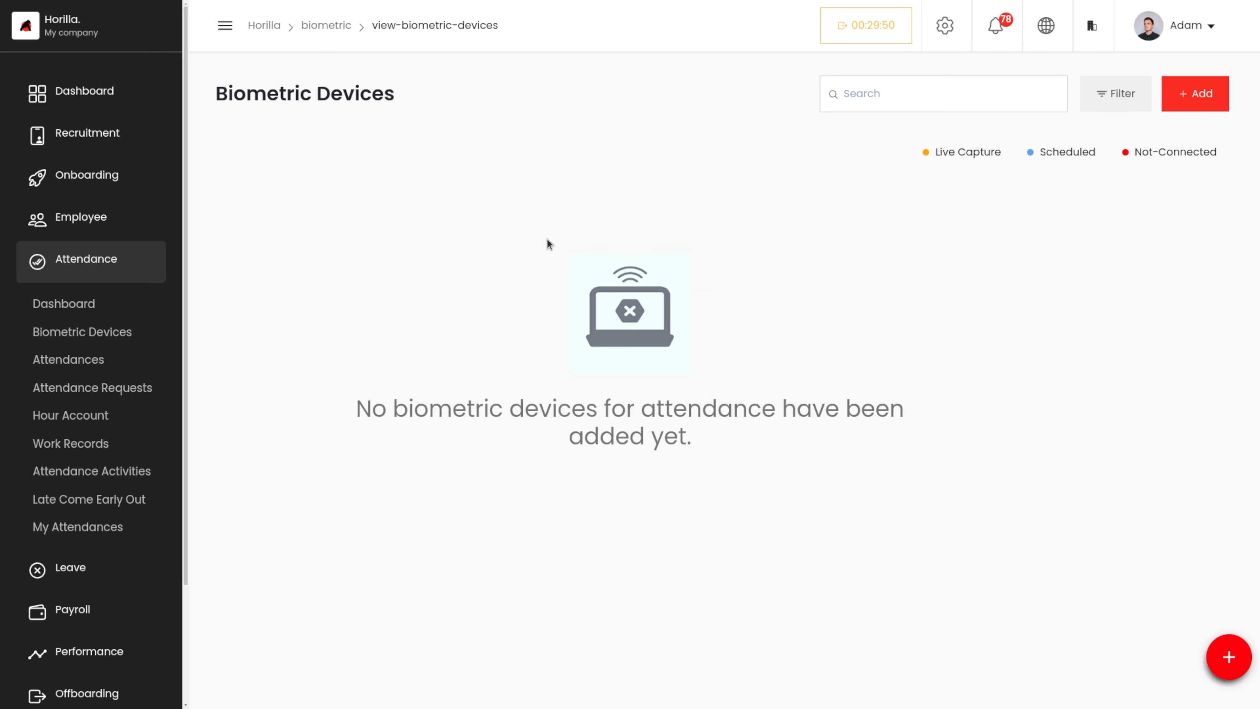
Deactivate biometric attendance in the attendance settings and activate it again.
left_click(945, 25)
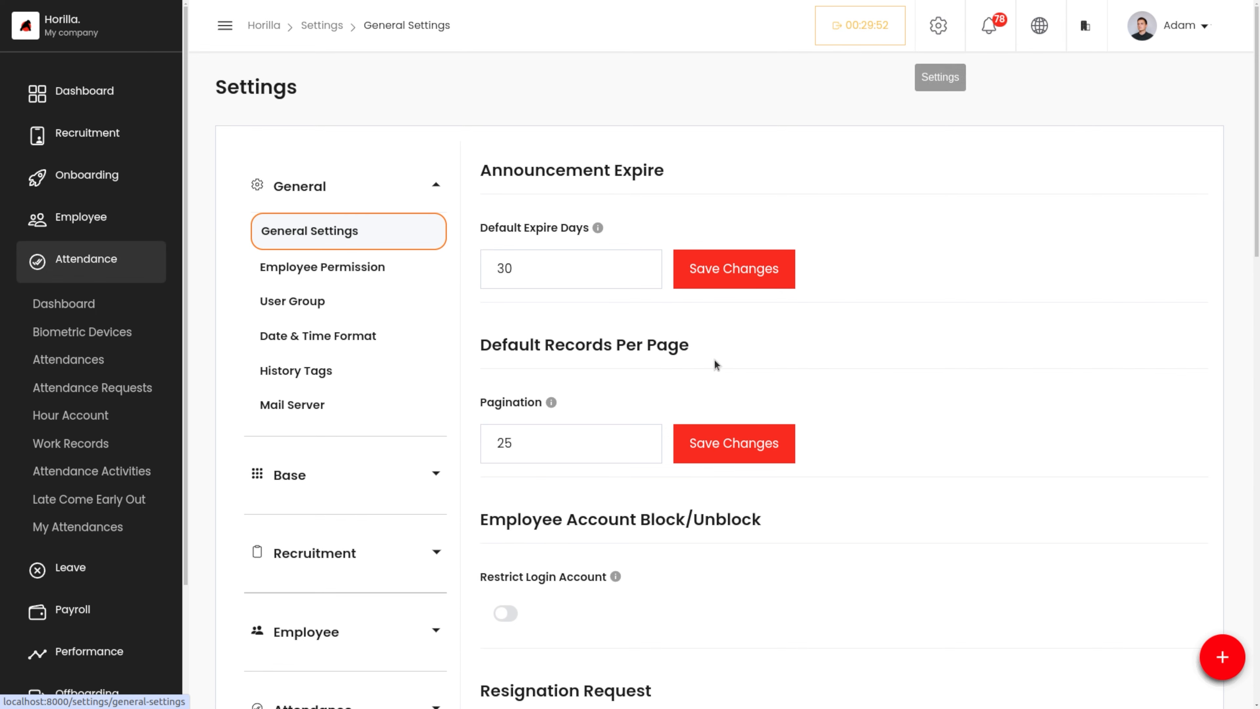
scroll(308, 635, "down", 5)
left_click(338, 476)
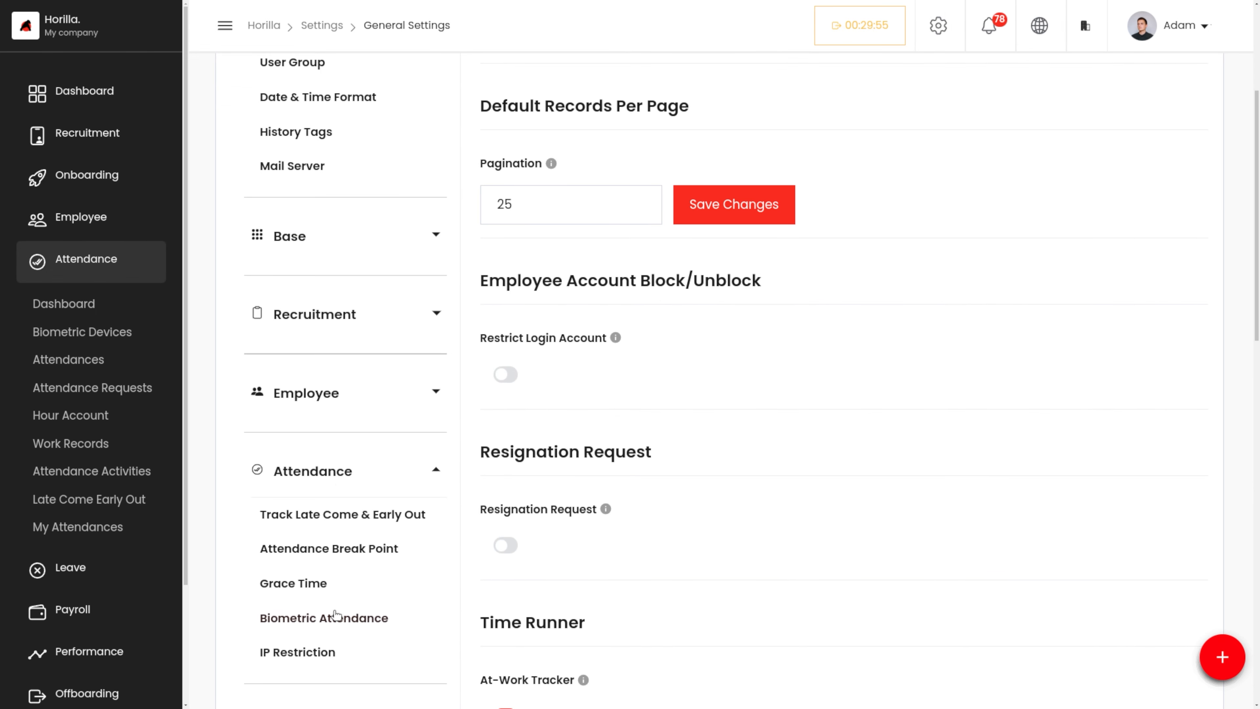
left_click(305, 619)
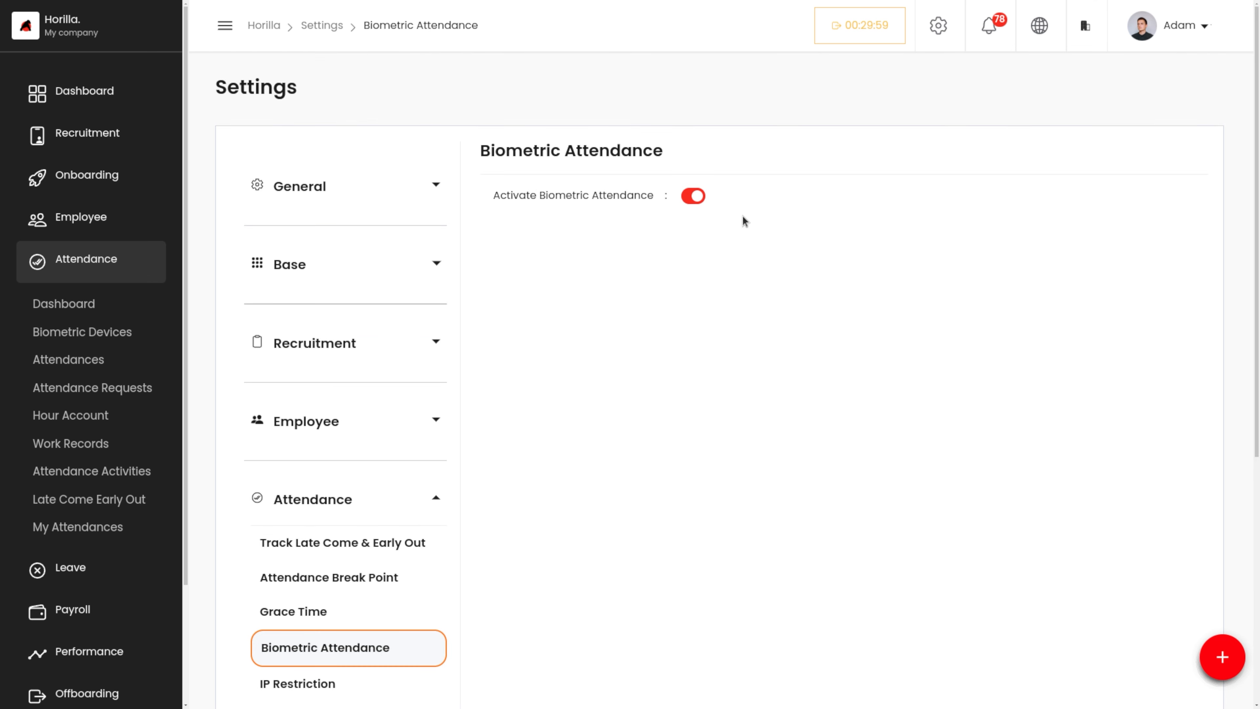
left_click(696, 197)
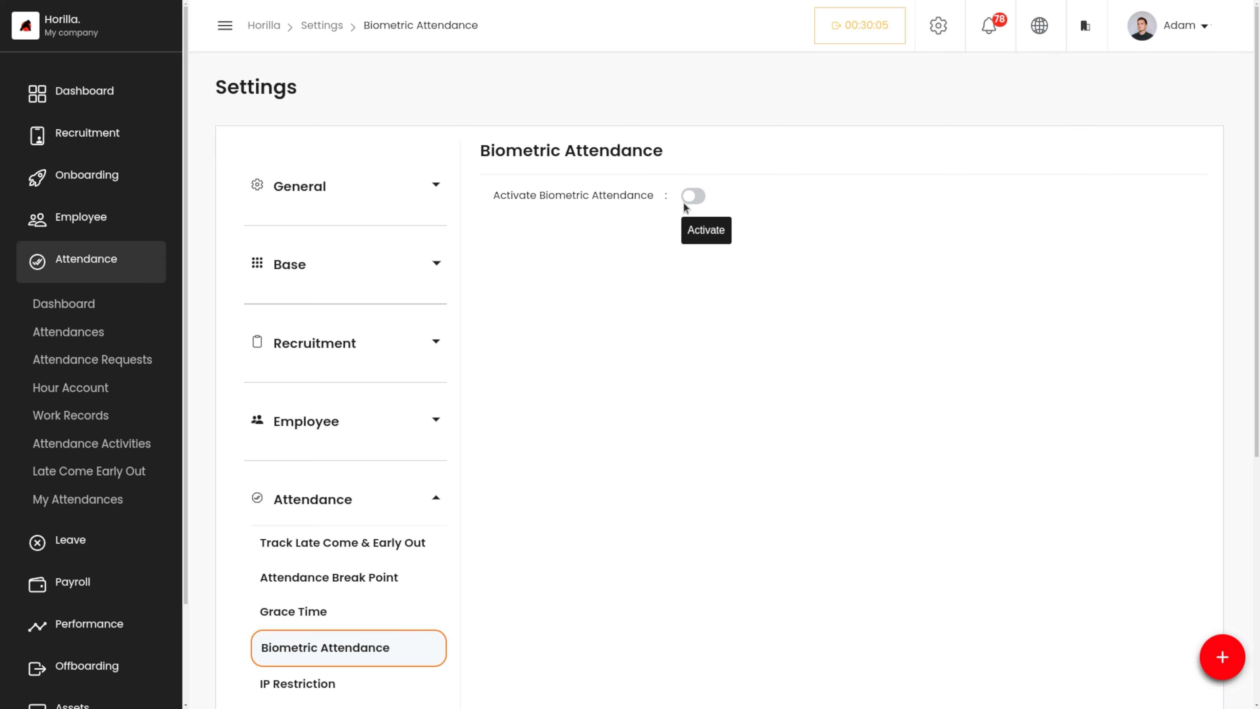
left_click(693, 196)
Enable IP login restriction in the attendance settings.
scroll(318, 467, "down", 5)
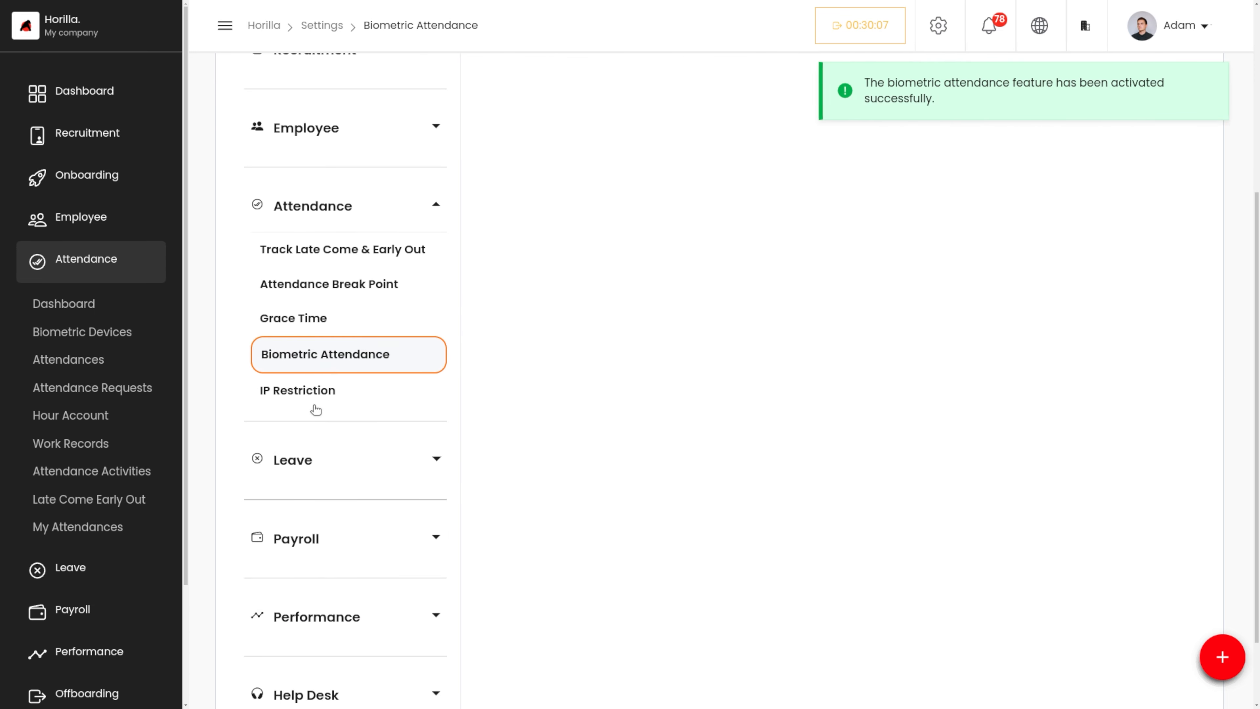
left_click(307, 391)
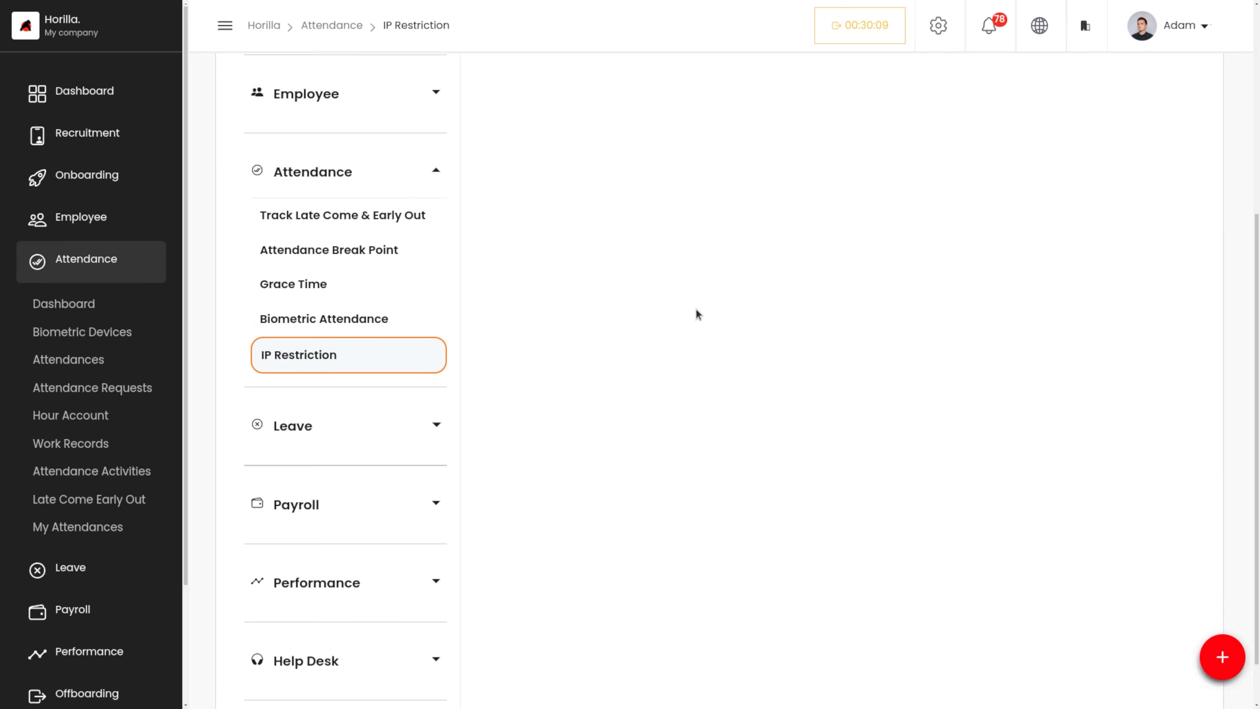
scroll(696, 314, "up", 1)
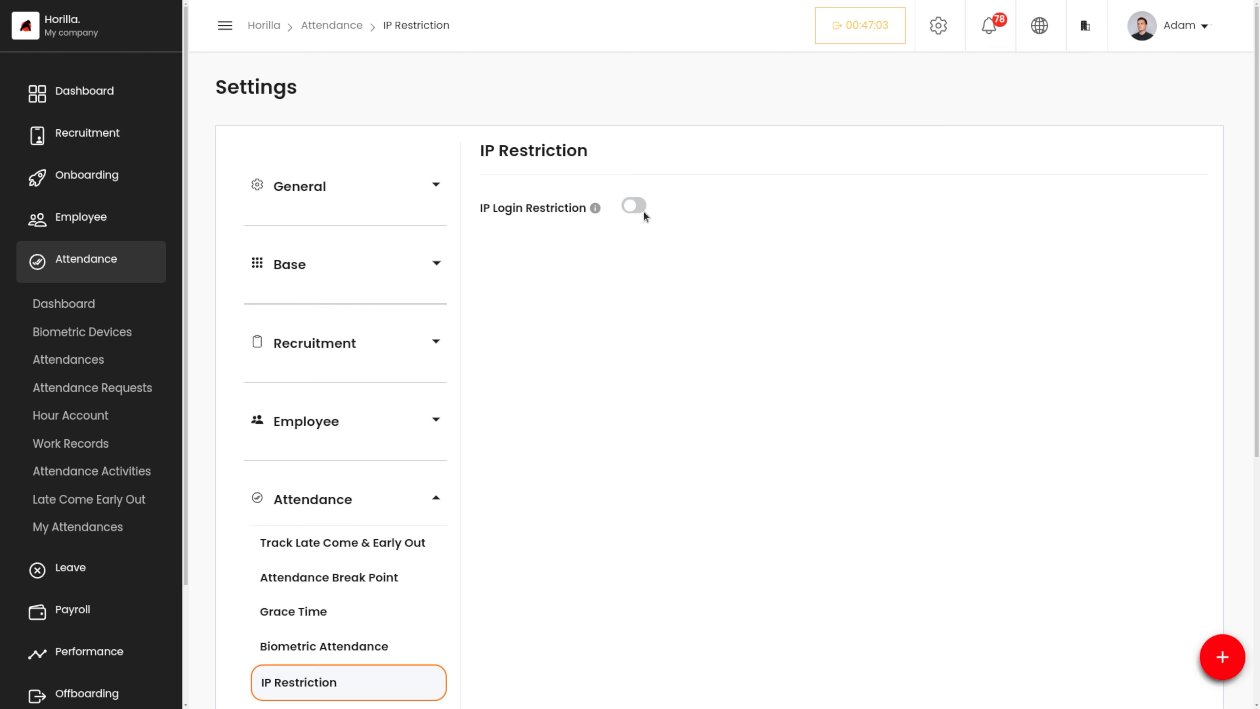
left_click(634, 209)
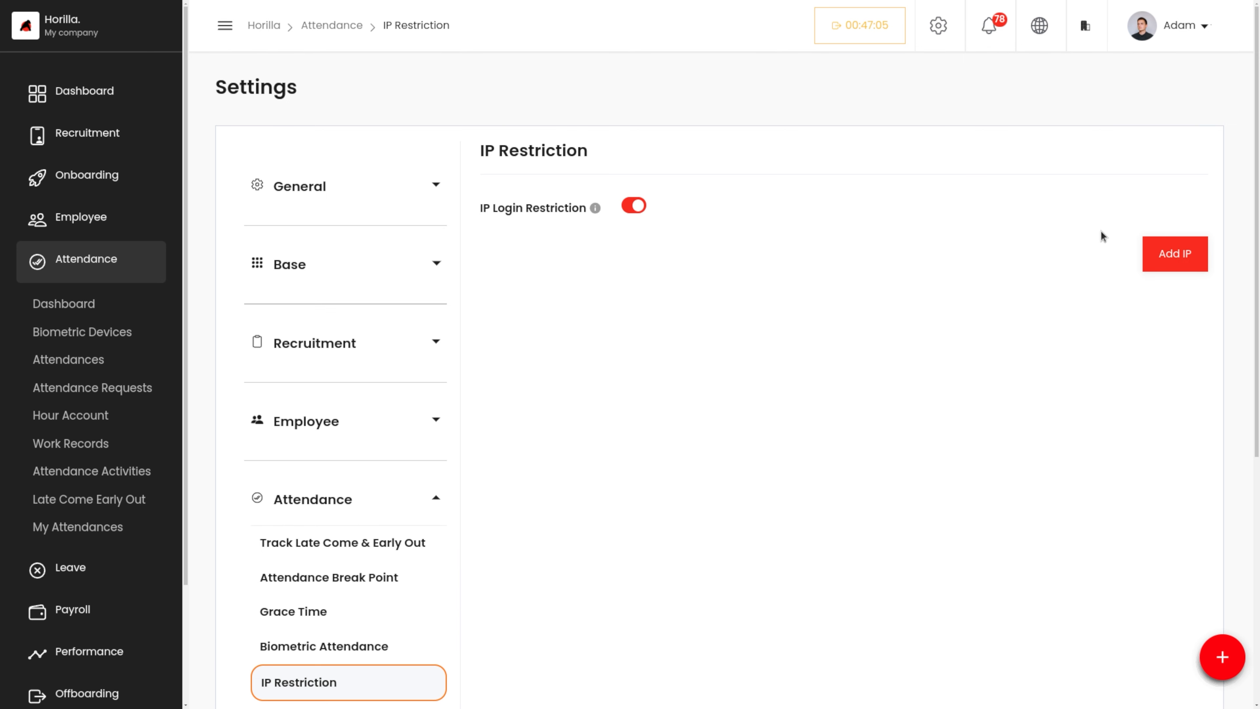
Add 192.166.0.106 to the allowed IP addresses and save it.
left_click(1176, 251)
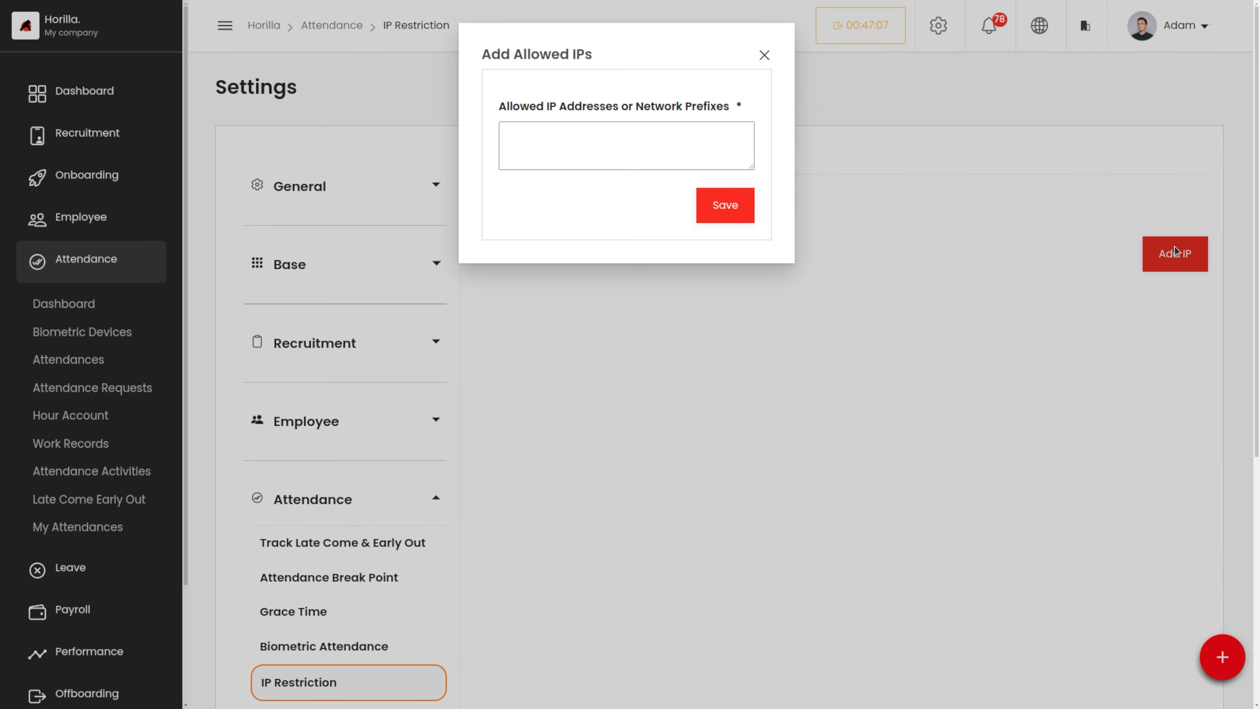
left_click(616, 137)
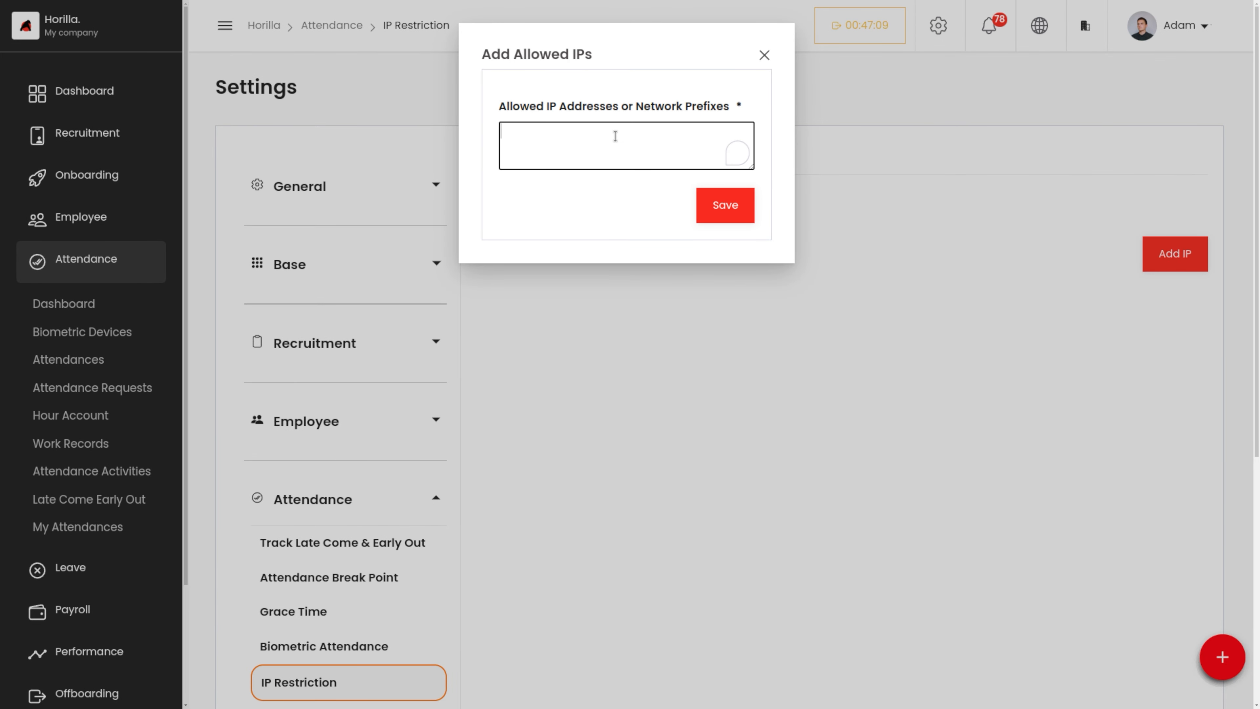
type("192.166.0.1")
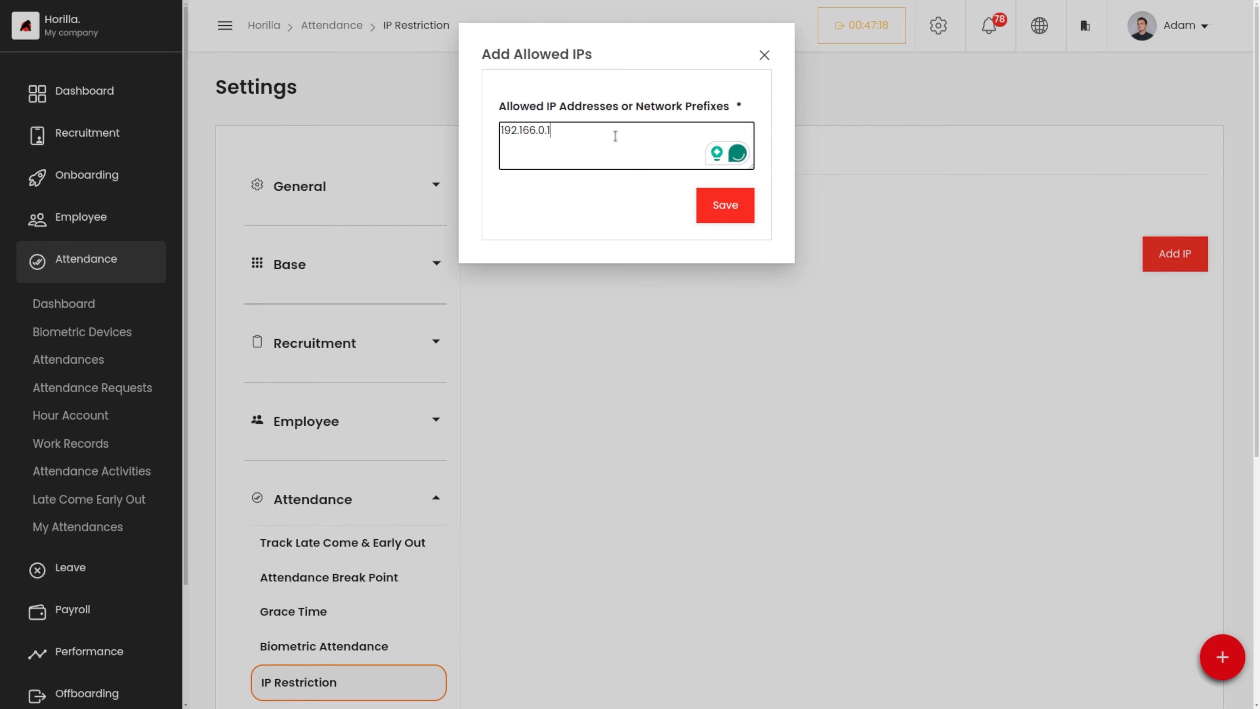
type("06")
left_click(725, 201)
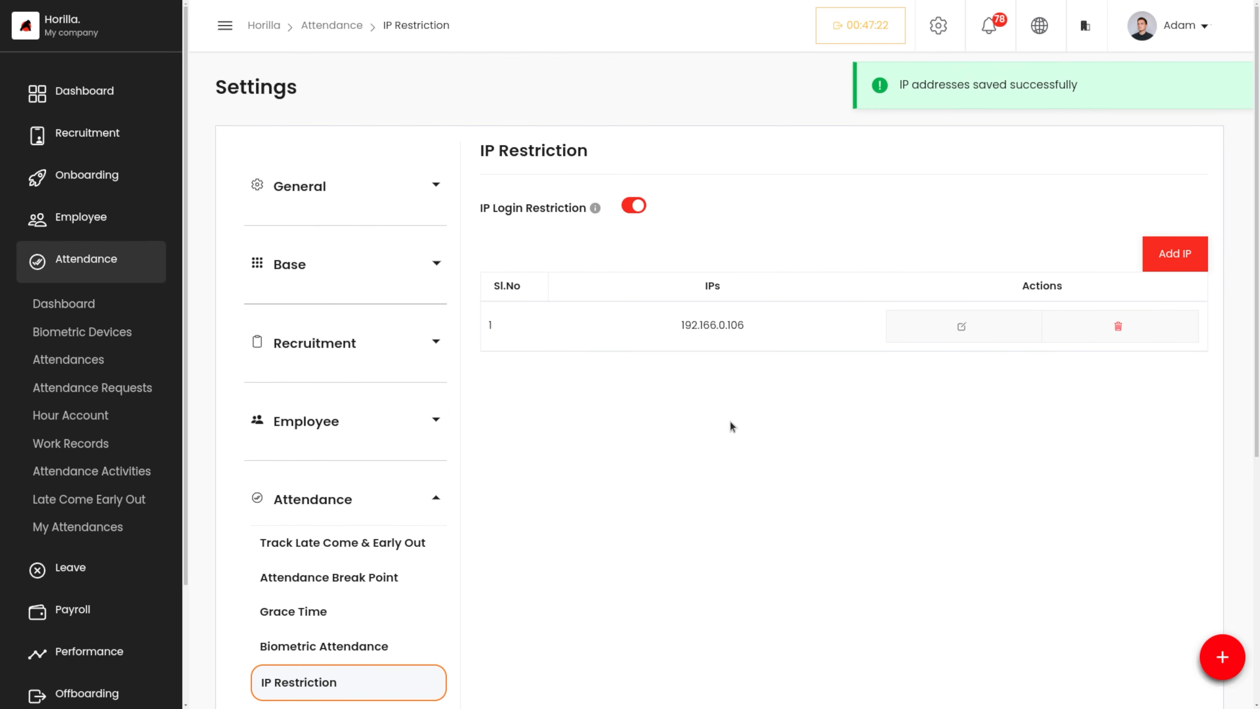